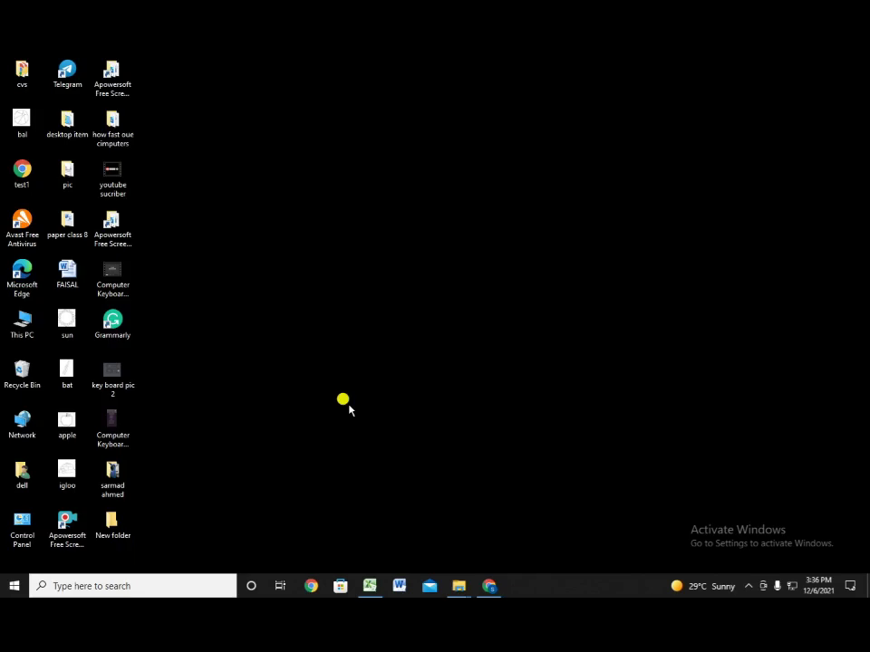
- Run %temp% to open the user's temporary files folder and try to permanently delete all of its items
key("super+r")
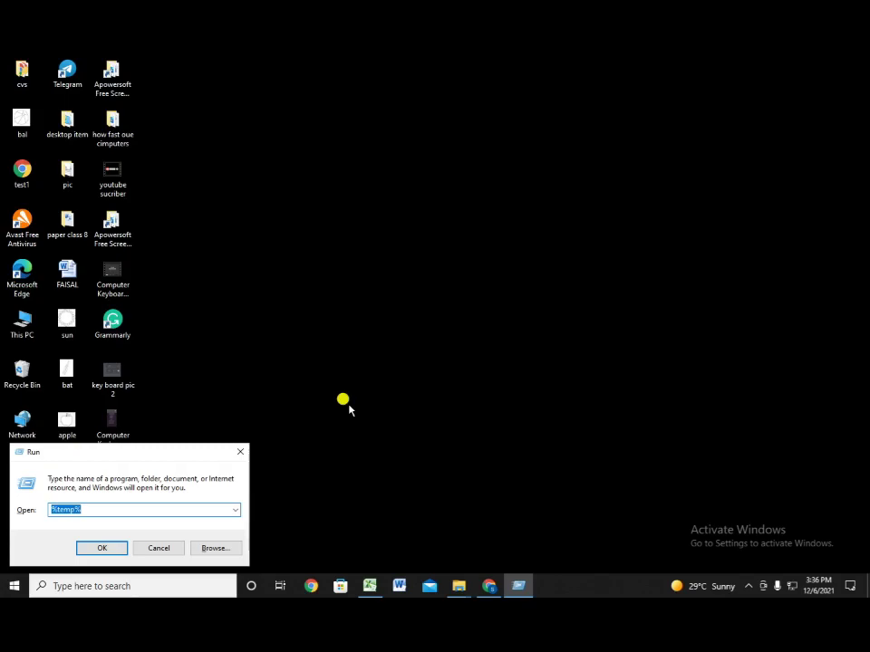
key("Return")
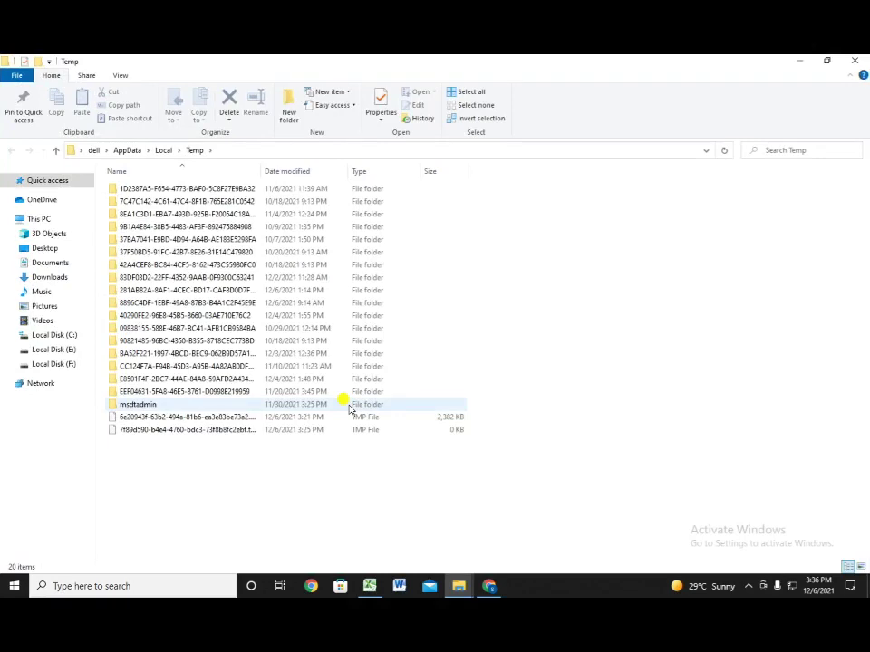
key("ctrl+a")
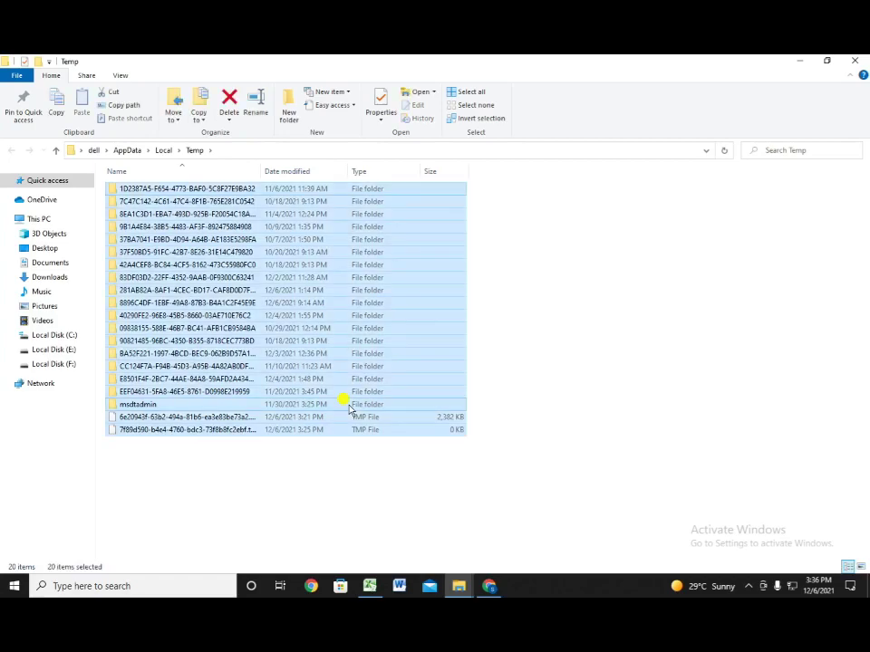
key("shift+Delete")
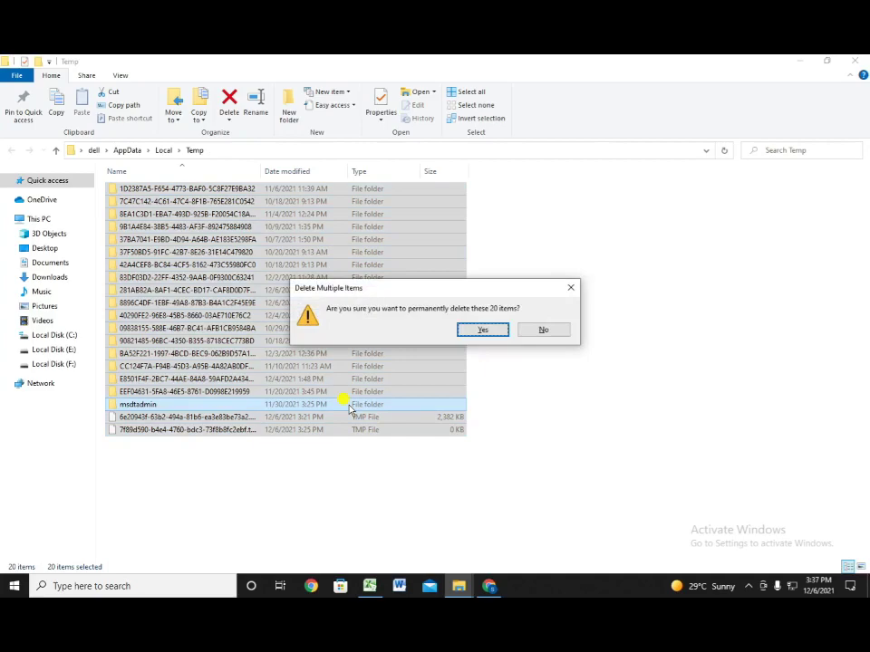
left_click(482, 330)
left_click(460, 260)
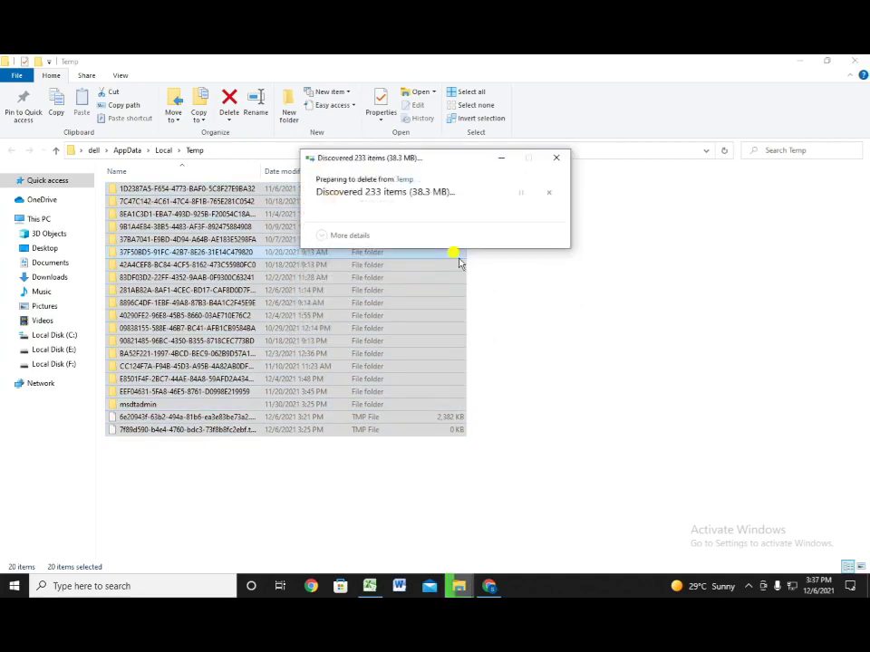
left_click(556, 159)
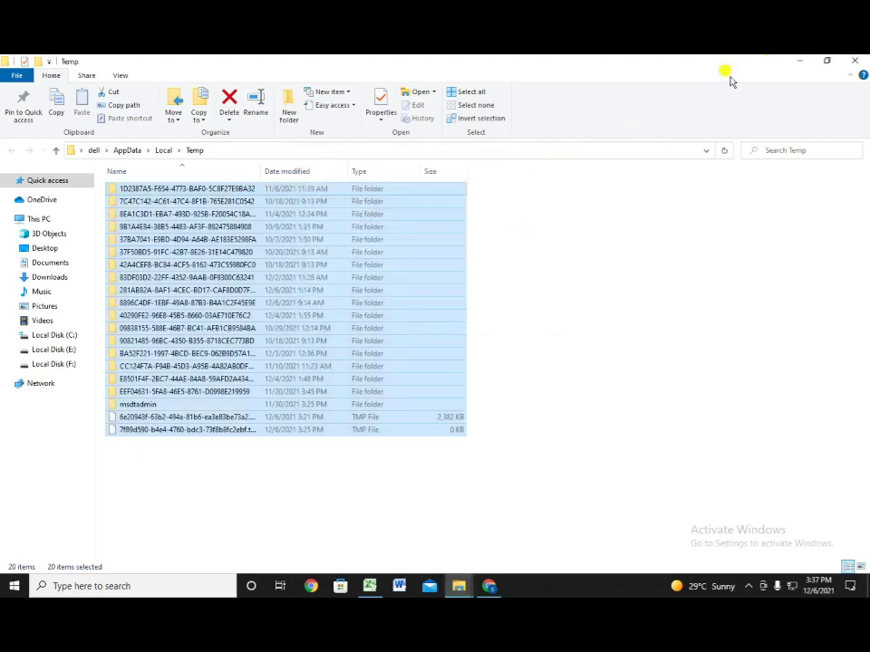
left_click(459, 586)
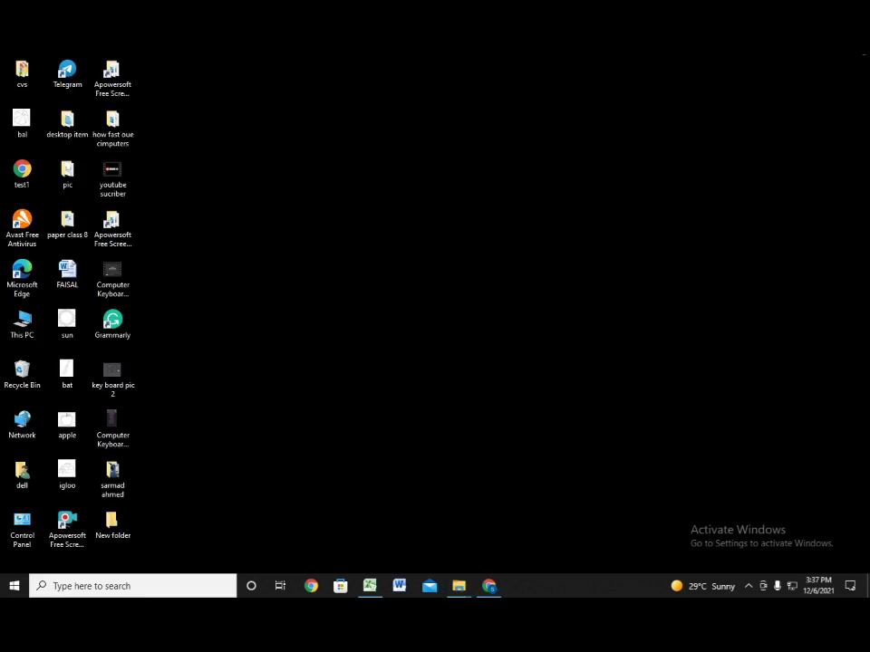
- Run the temp command to open the Windows Temp folder and maximize its window
key("super+r")
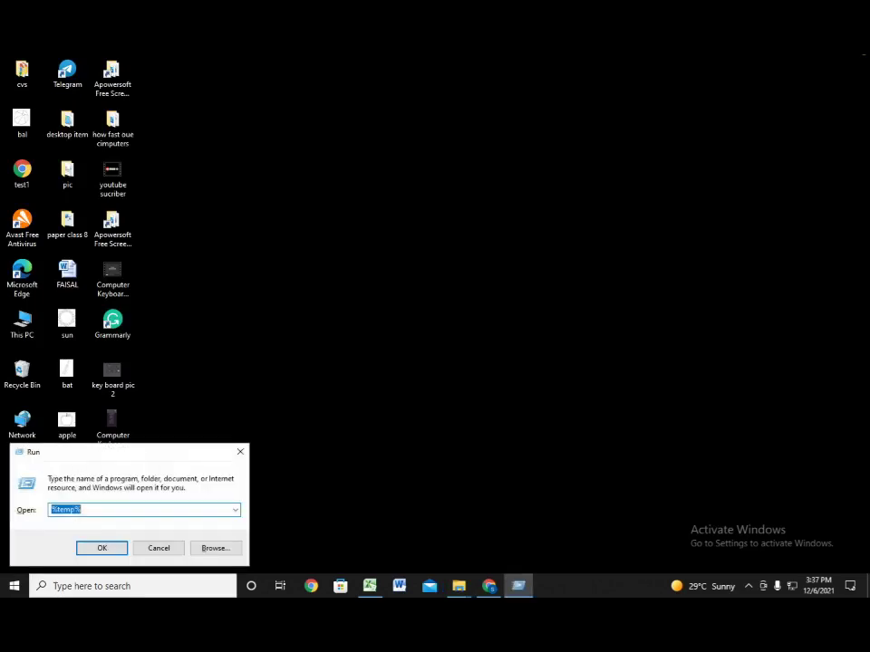
key("BackSpace")
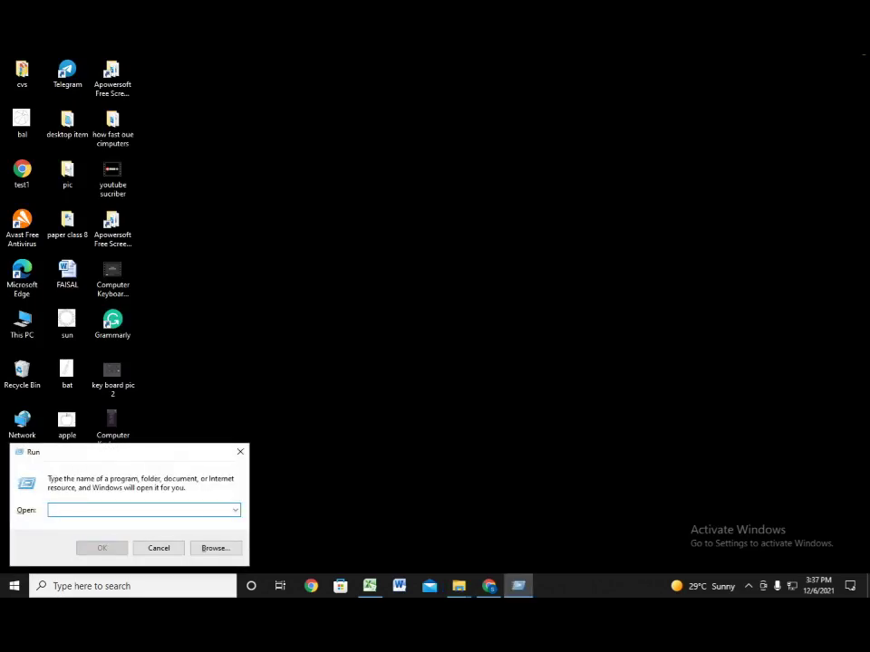
type("temp")
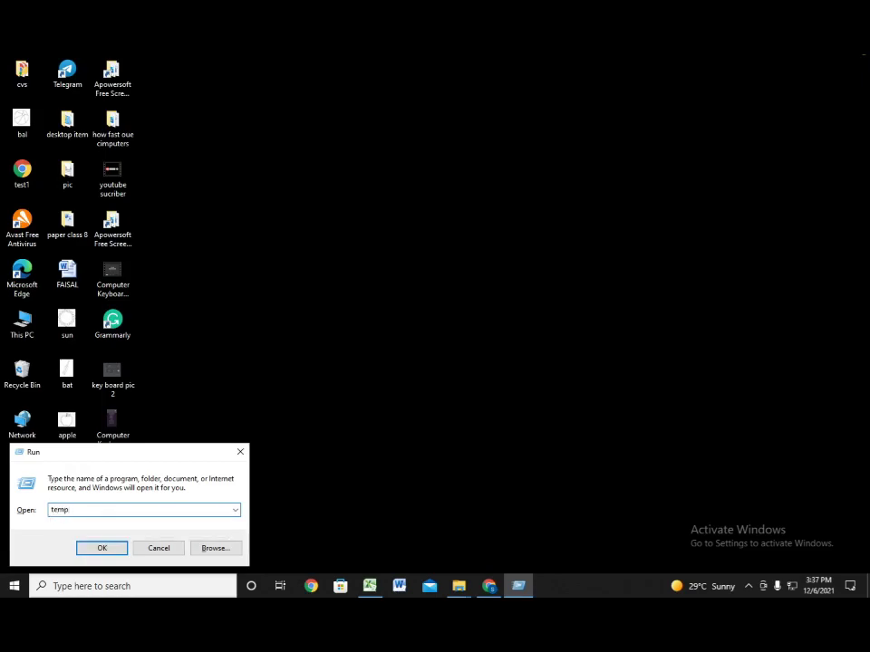
key("Return")
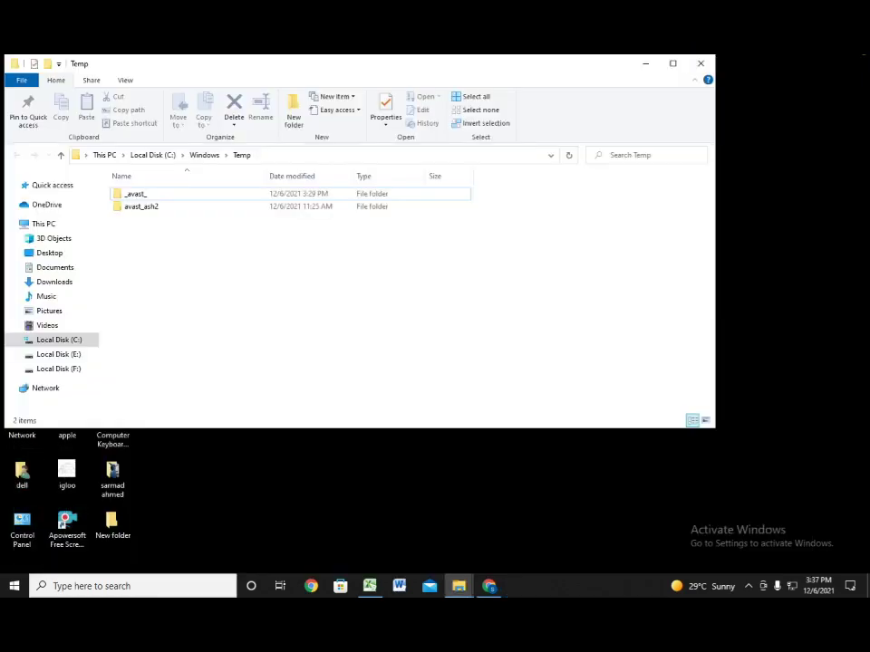
key("super+Up")
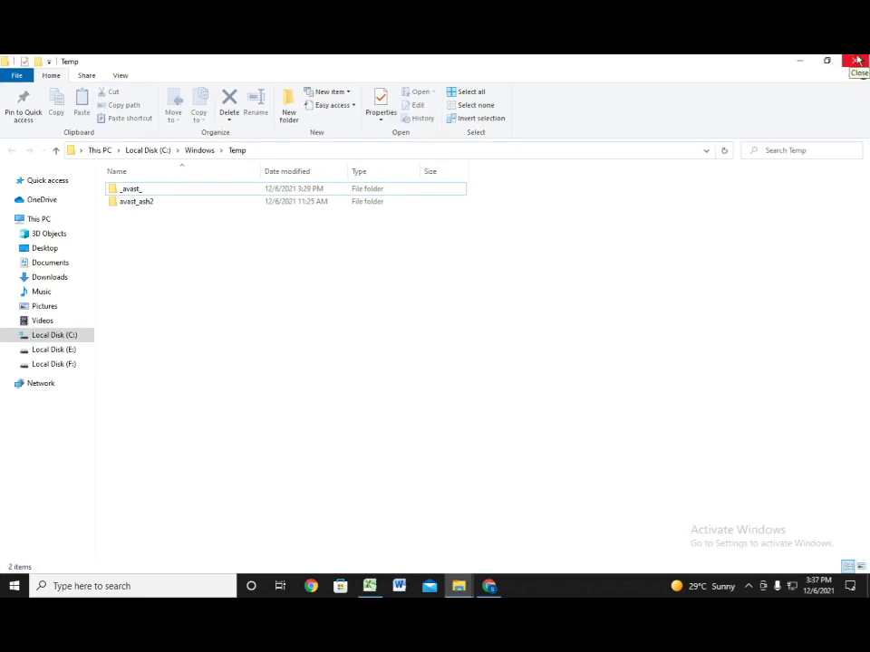
- Try to permanently delete the _avast_ and avast_ash2 folders, skipping the in-use AvLock file, and close the folder window
key("ctrl+a")
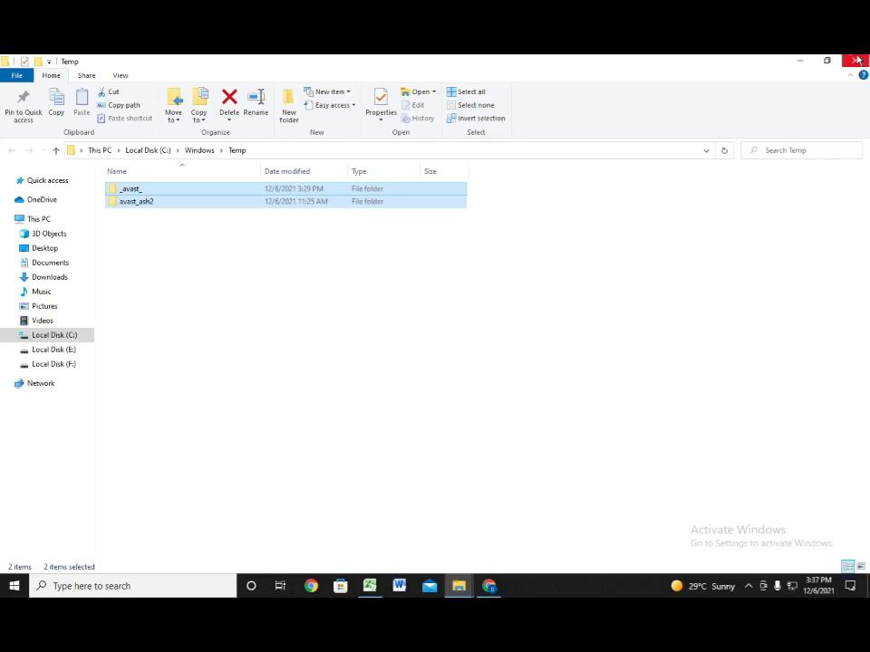
key("shift+Delete")
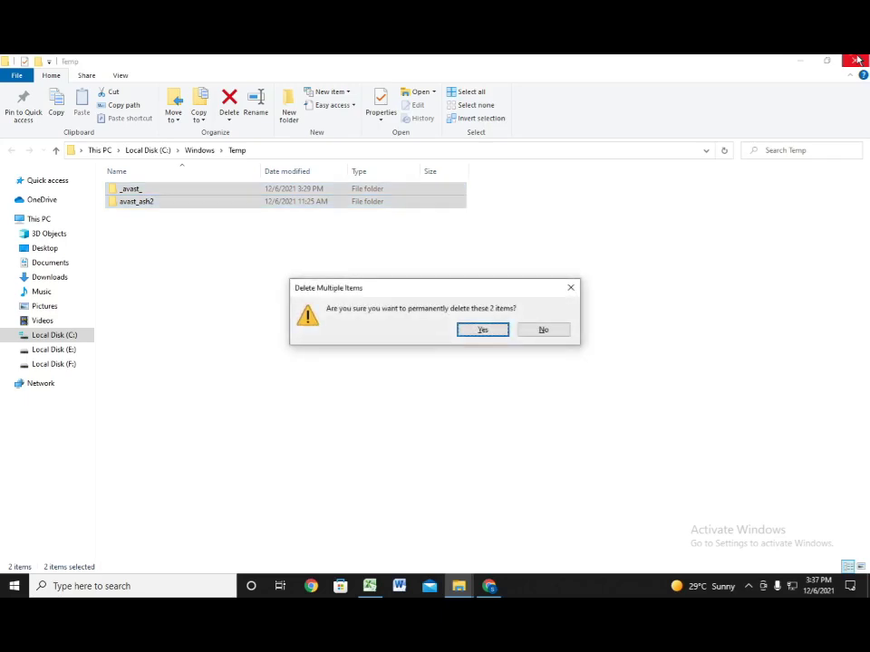
left_click(462, 331)
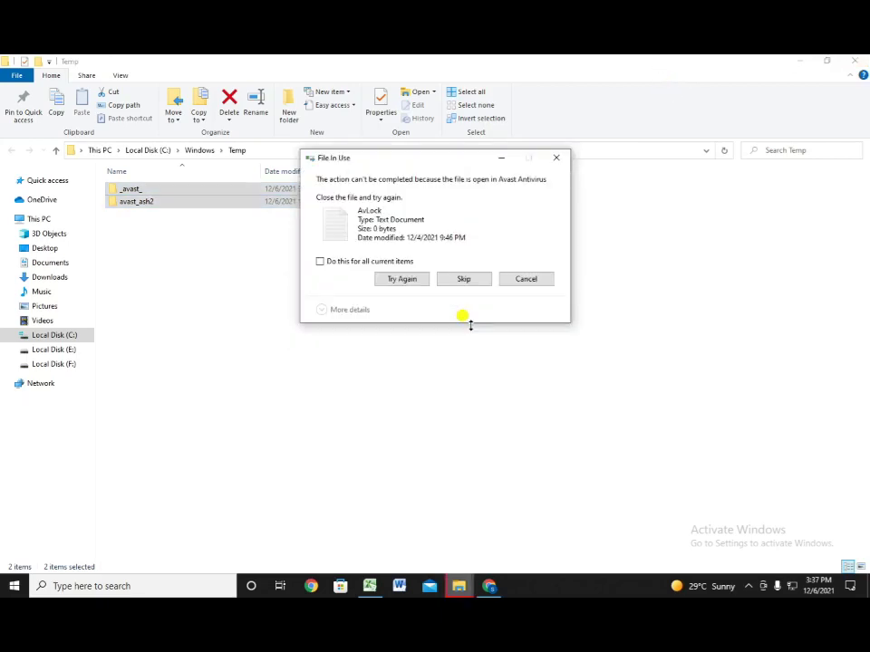
left_click(462, 280)
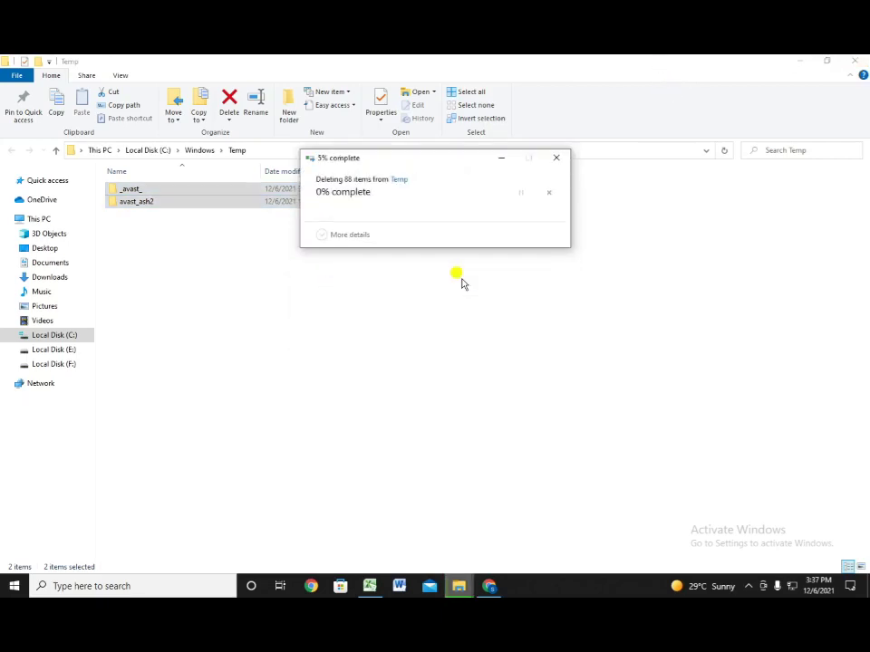
left_click(556, 158)
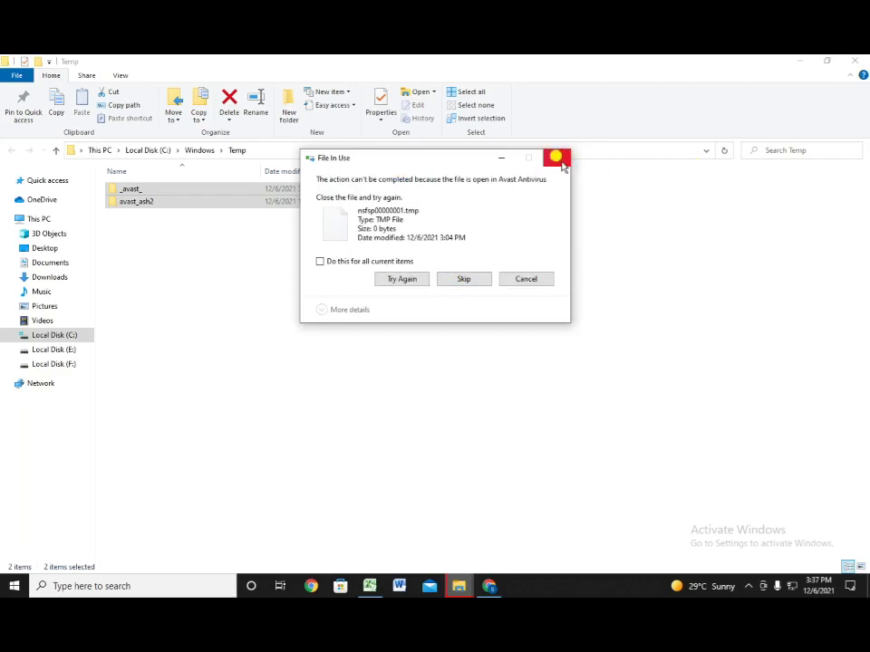
left_click(562, 148)
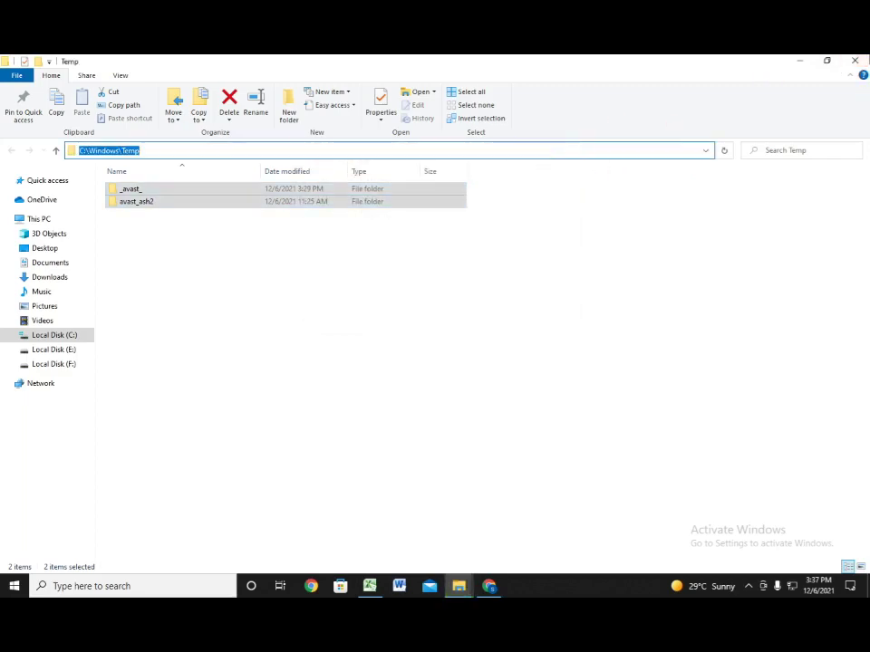
left_click(855, 61)
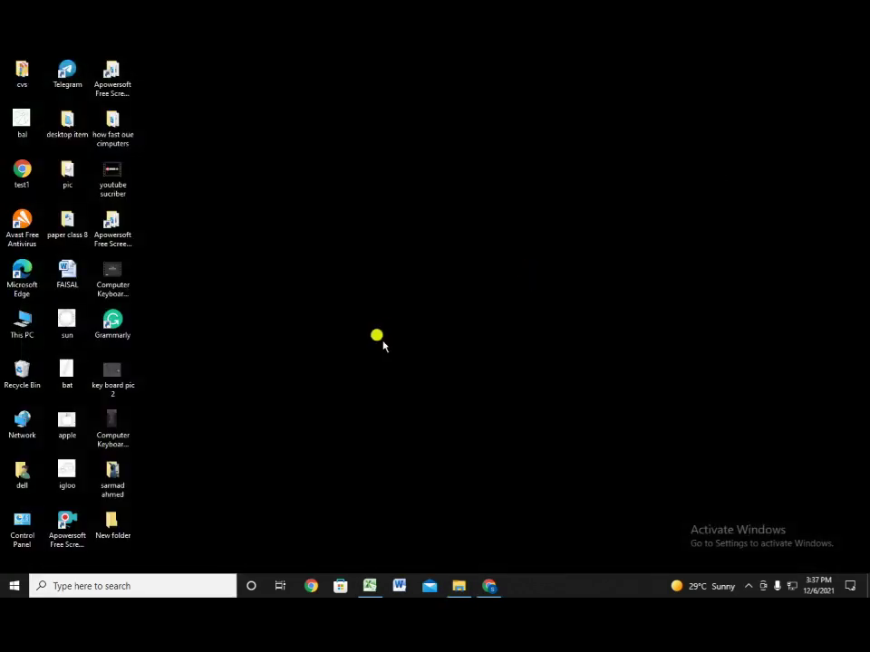
- Run the recent command to open the folder of recently used item shortcuts
key("super+r")
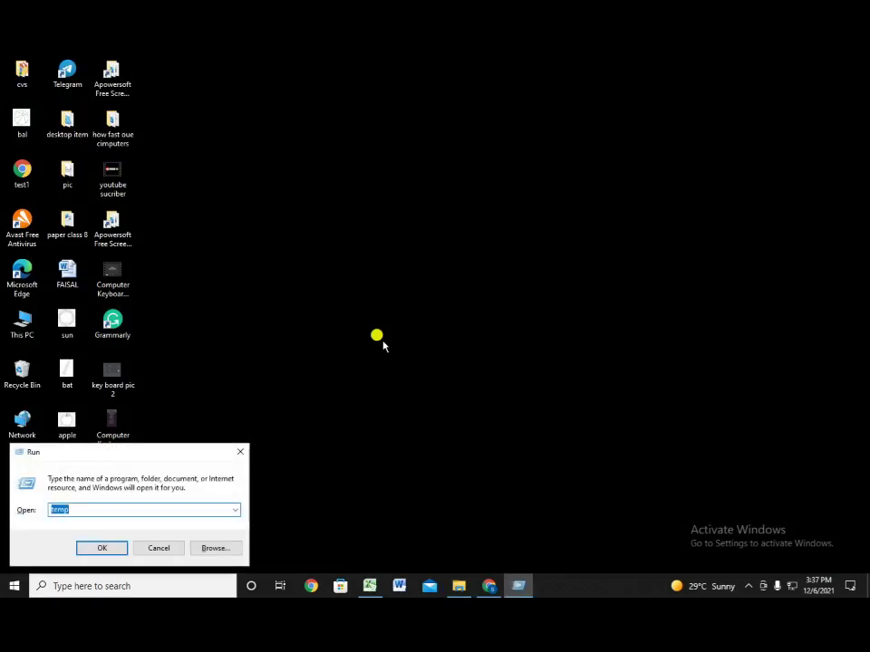
key("BackSpace")
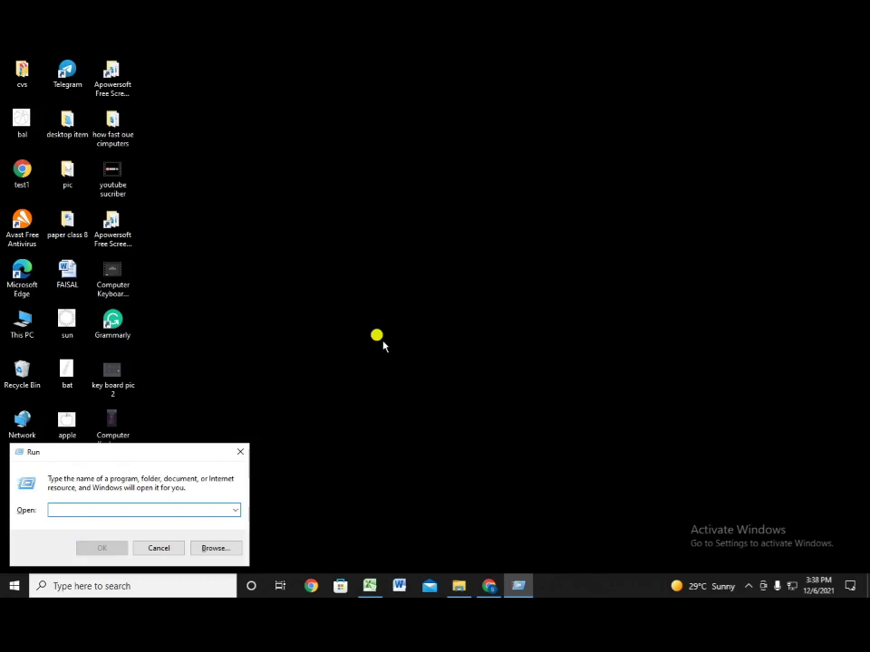
type("rec")
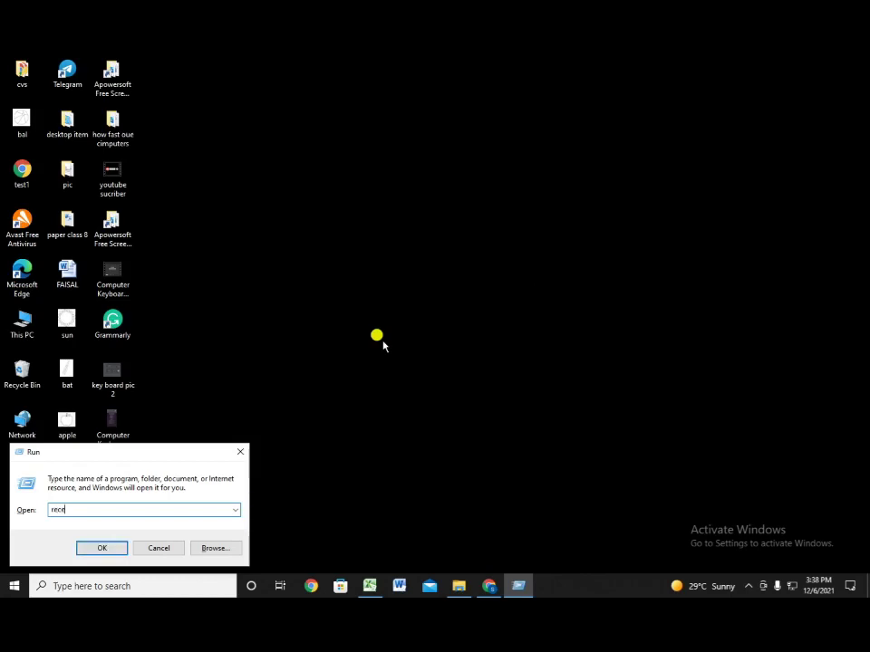
type("ent")
left_click(101, 550)
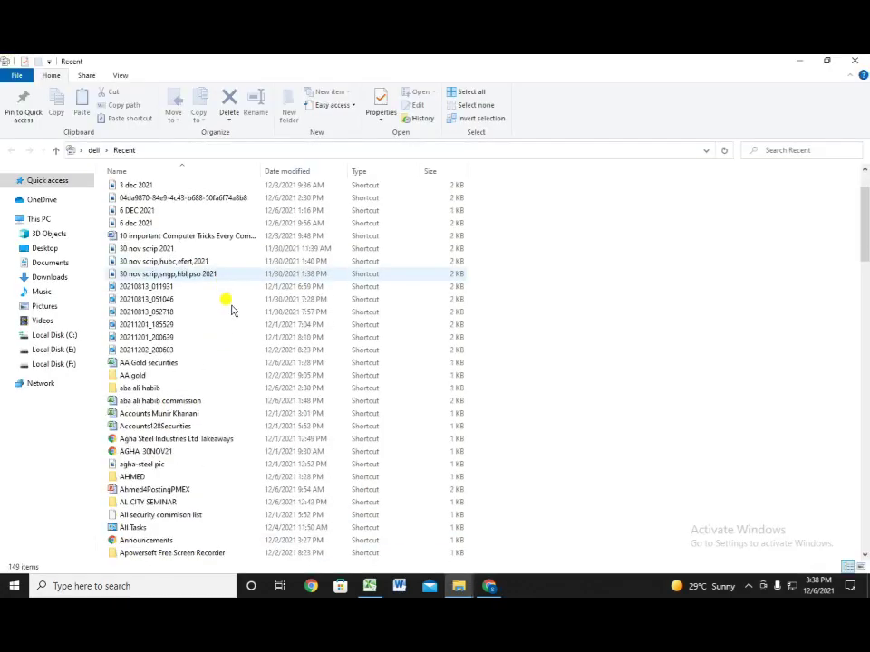
- Delete all the shortcuts in the Recent folder and close its window
scroll(231, 362, "down", 9)
scroll(228, 402, "down", 9)
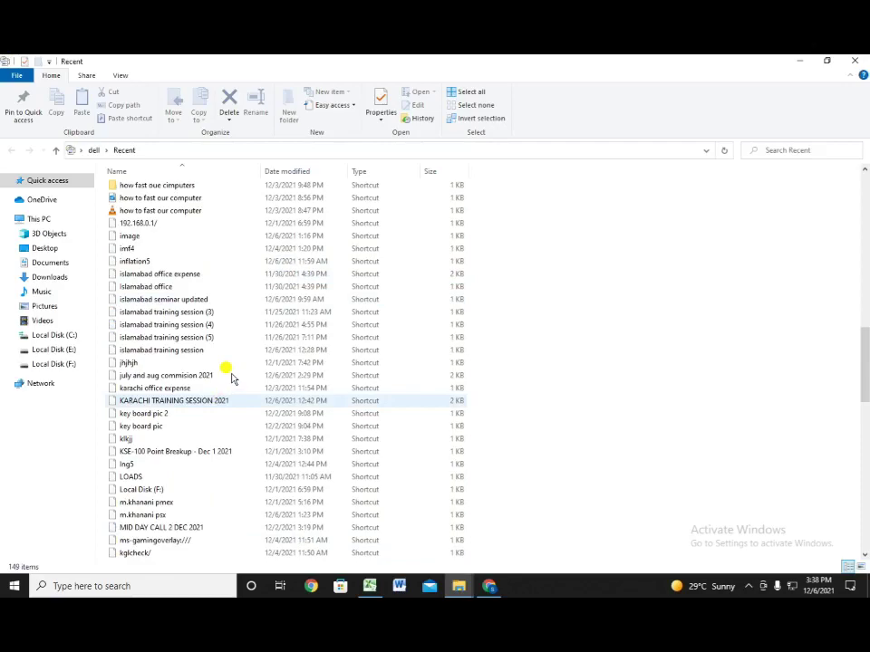
scroll(231, 379, "down", 9)
scroll(231, 377, "up", 20)
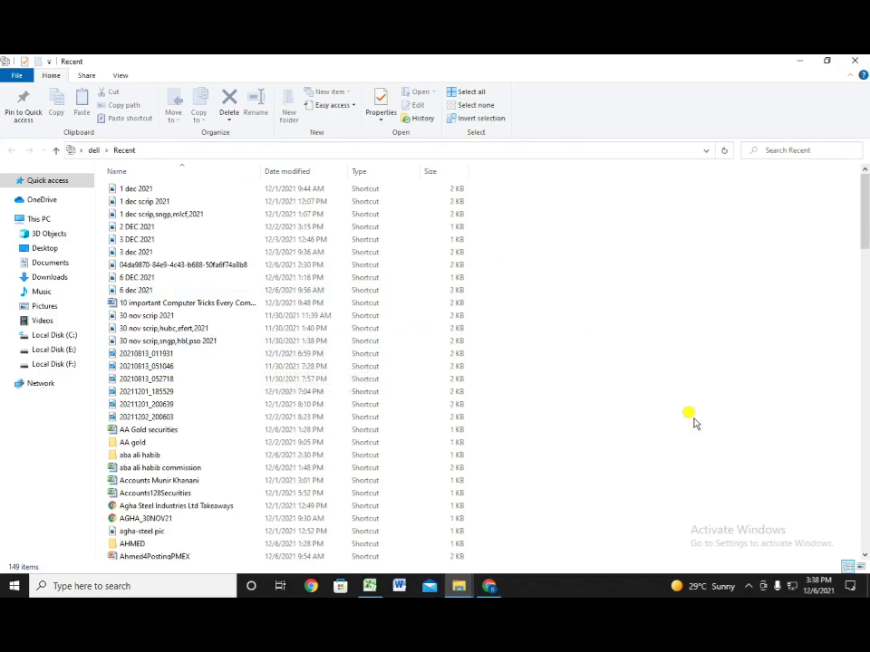
key("ctrl+a")
scroll(355, 423, "down", 20)
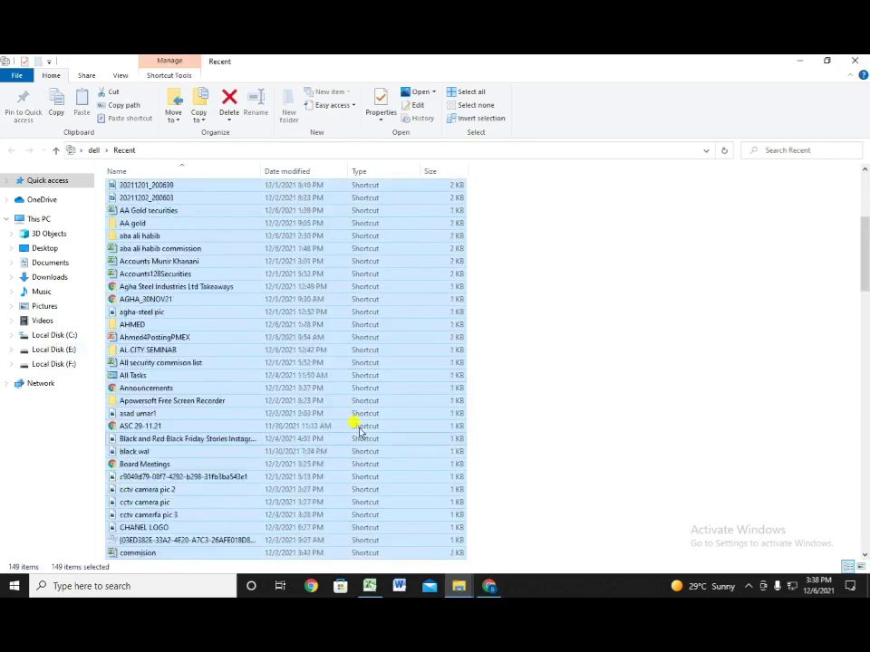
scroll(308, 422, "down", 10)
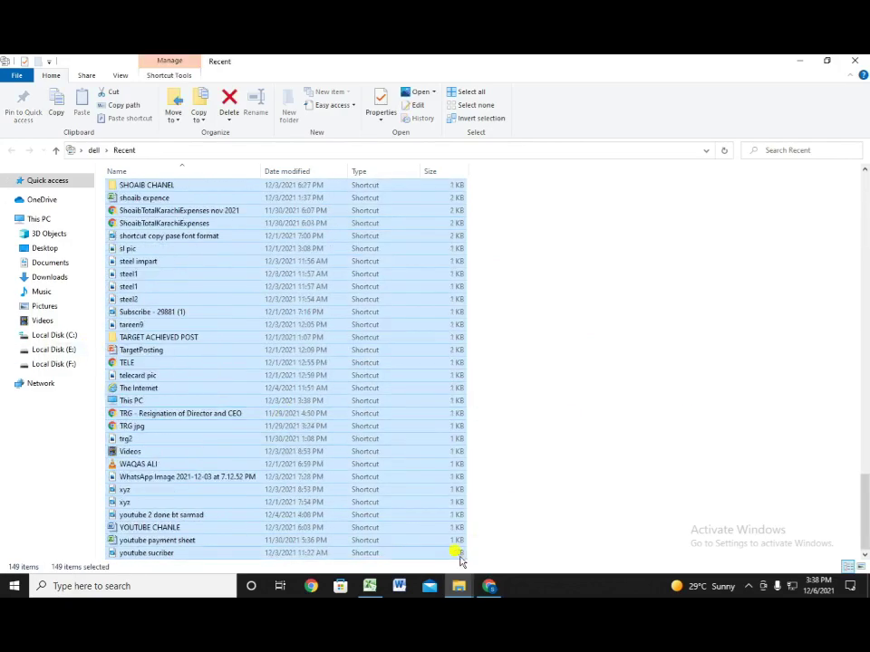
scroll(456, 507, "up", 20)
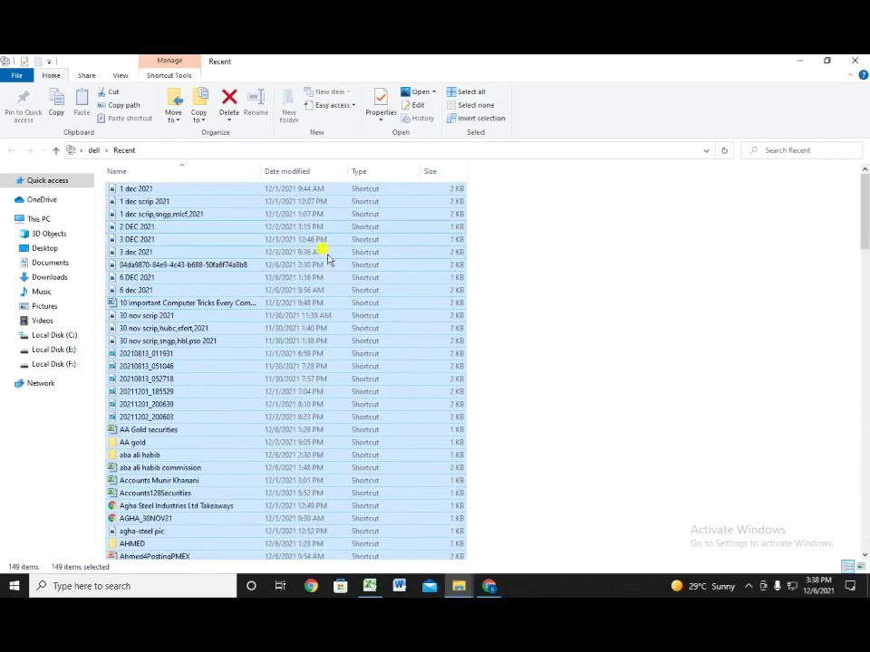
key("Delete")
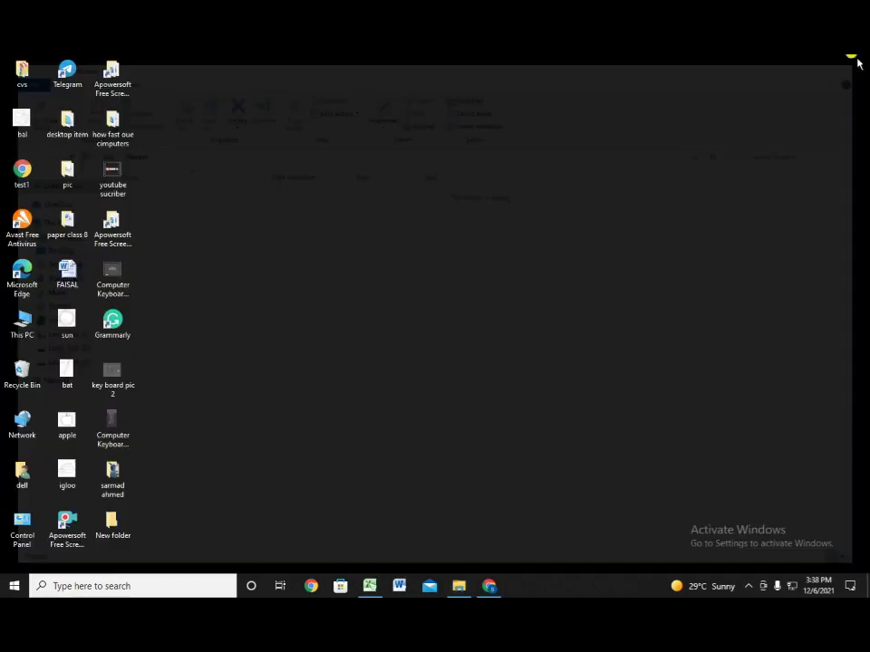
left_click(854, 61)
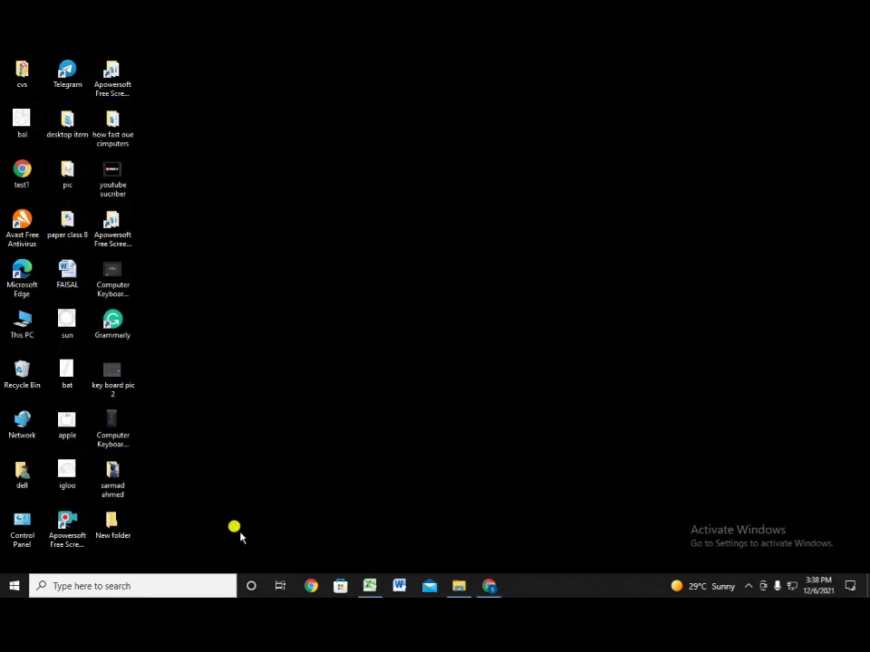
- Run the prefetch command and grant permanent access to open the Windows Prefetch folder
key("super+r")
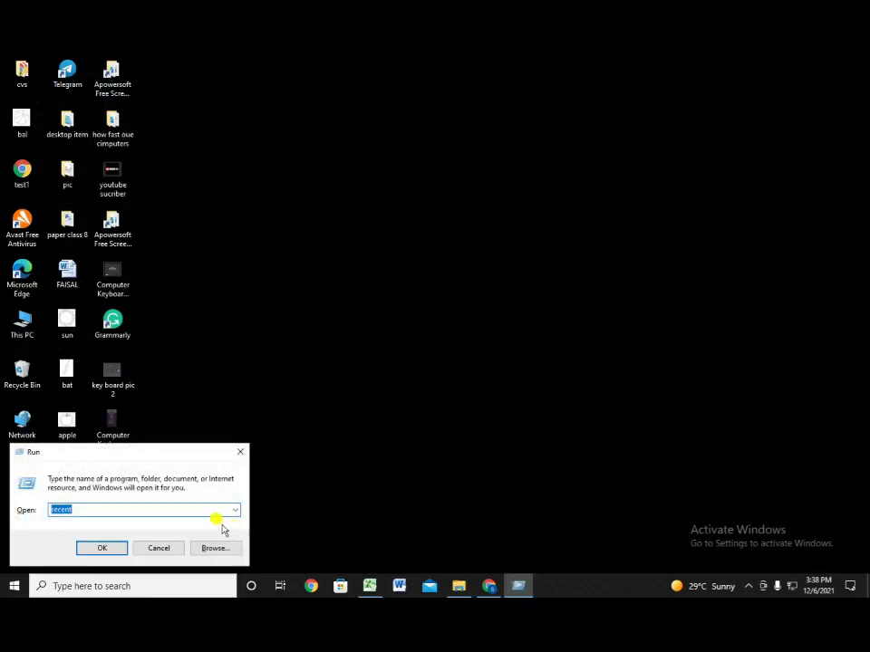
key("BackSpace")
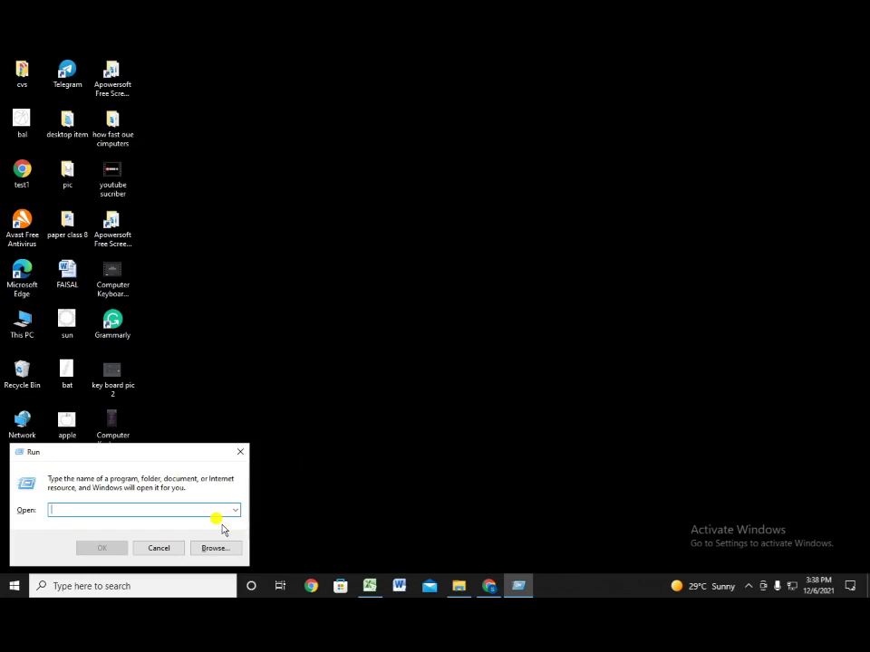
type("pre")
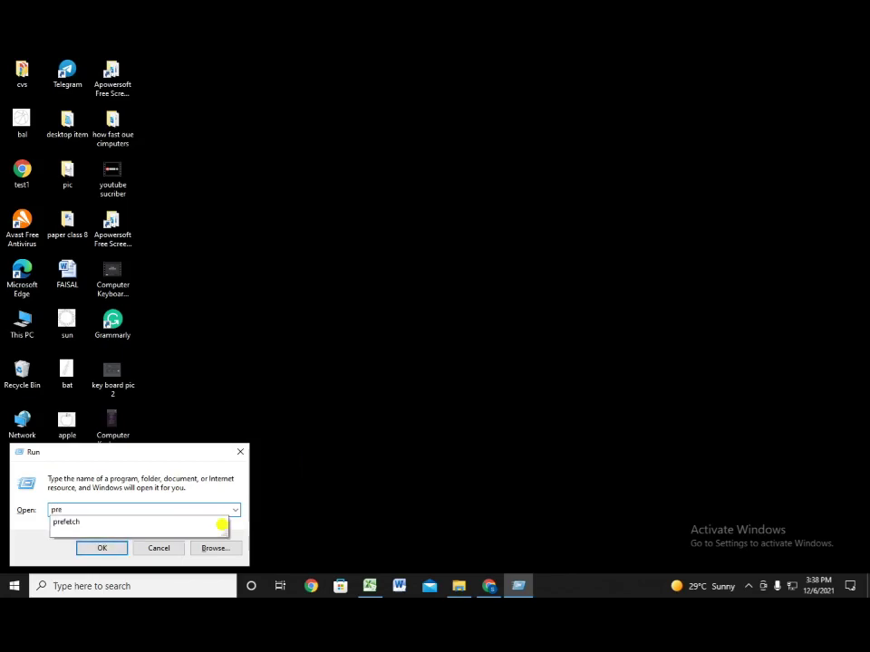
type("fetc")
left_click(221, 523)
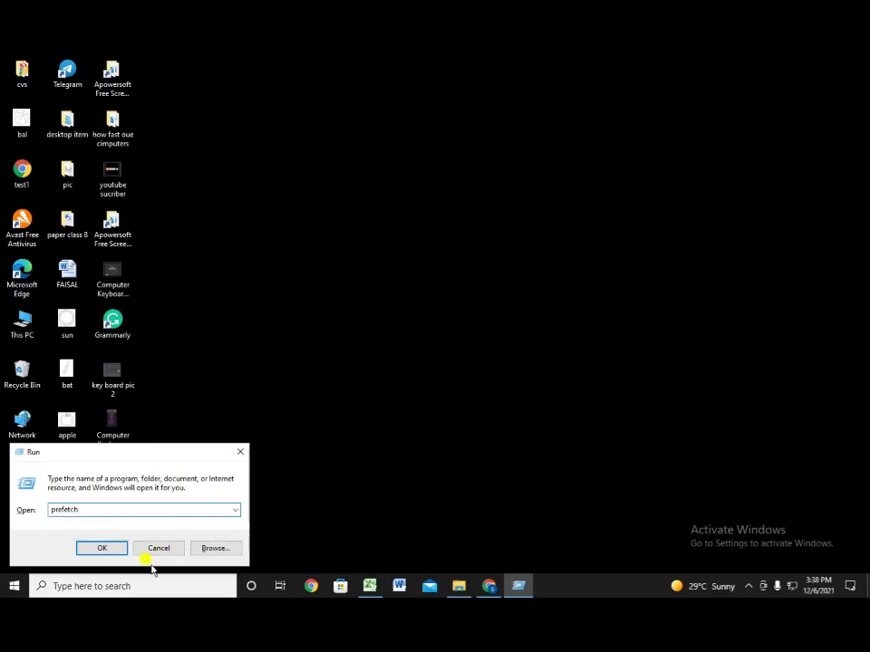
left_click(104, 548)
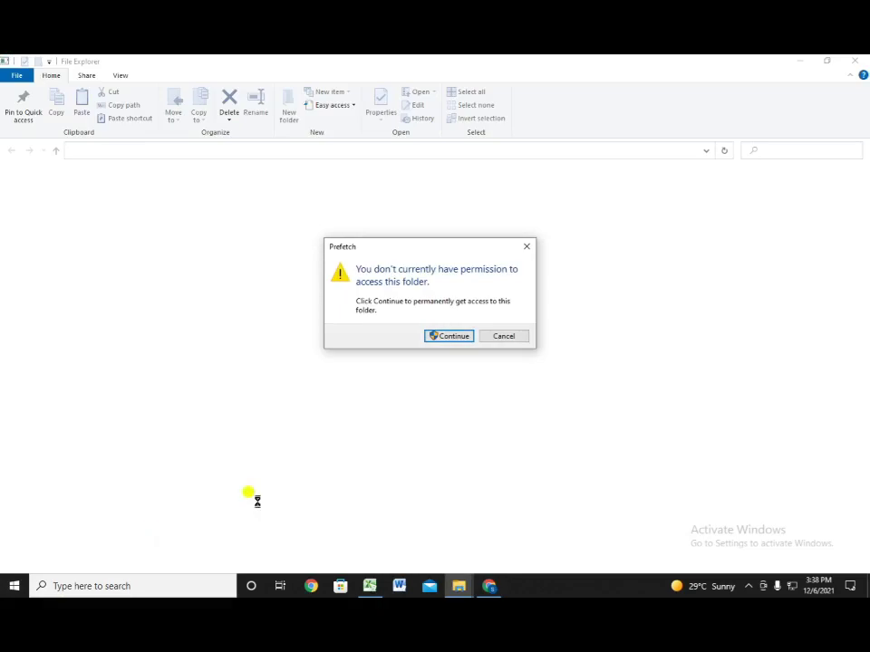
left_click(457, 338)
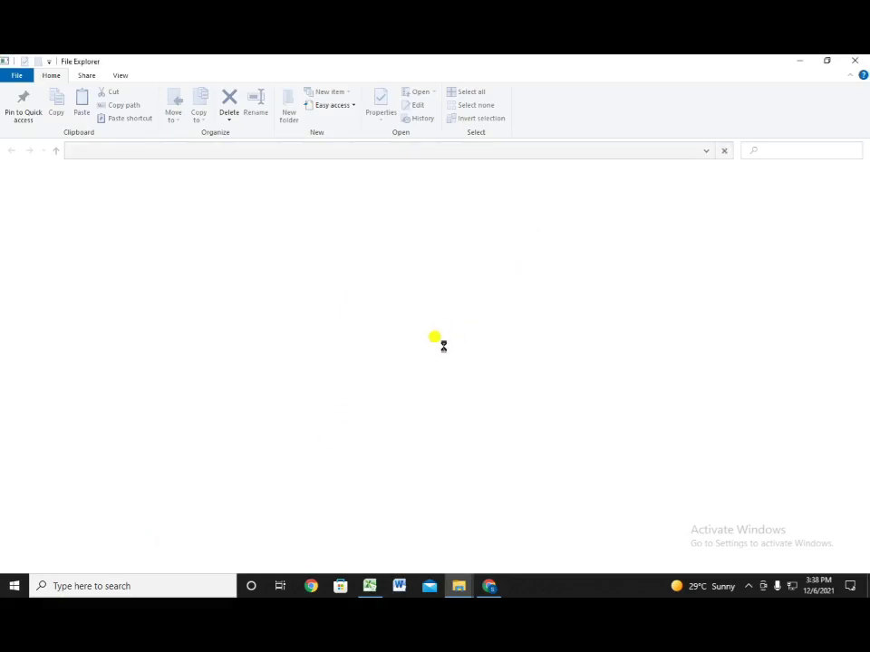
- Select all the files in the Prefetch folder and delete them
scroll(254, 387, "down", 15)
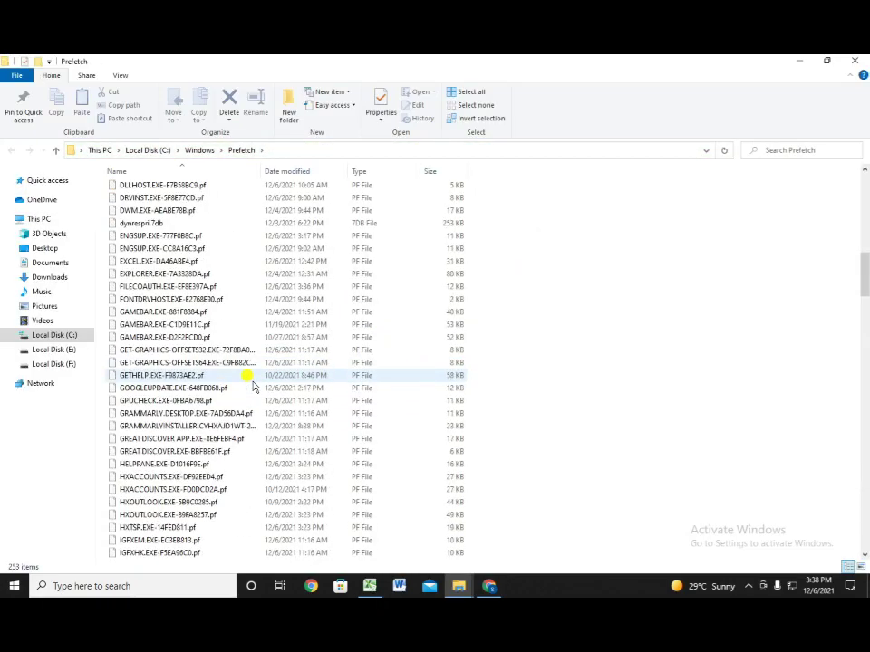
scroll(254, 386, "down", 20)
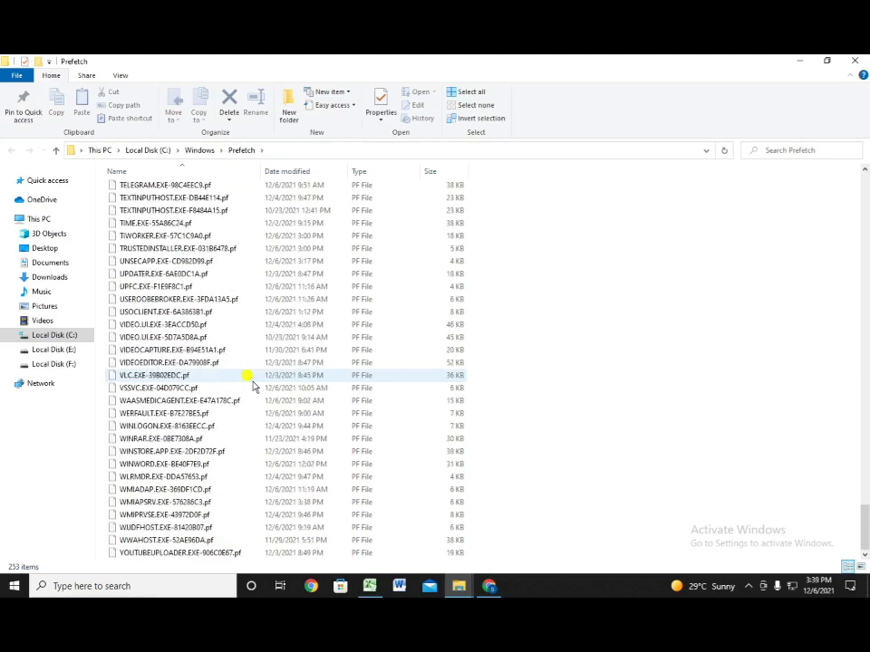
key("Home")
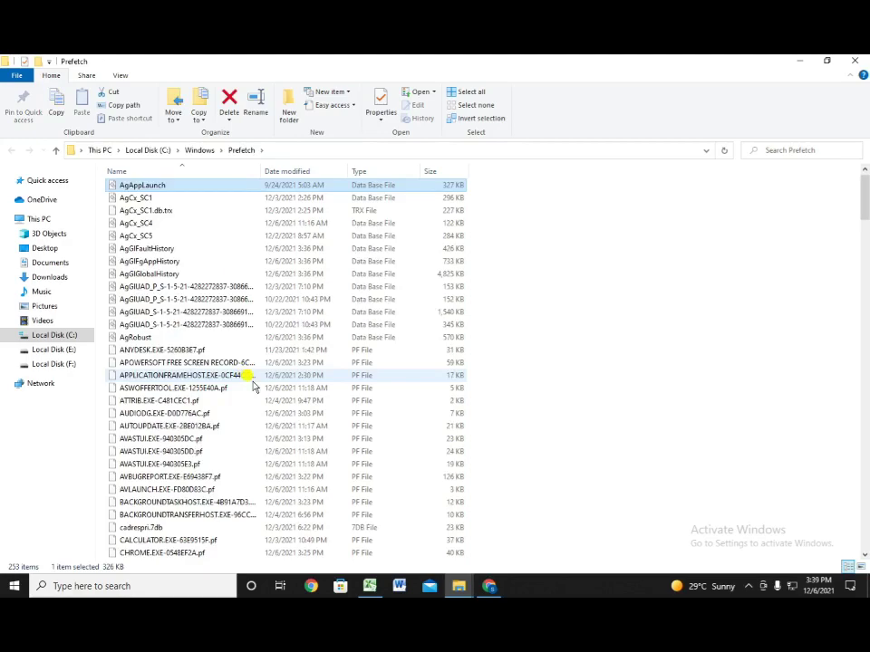
key("ctrl+a")
scroll(278, 311, "down", 15)
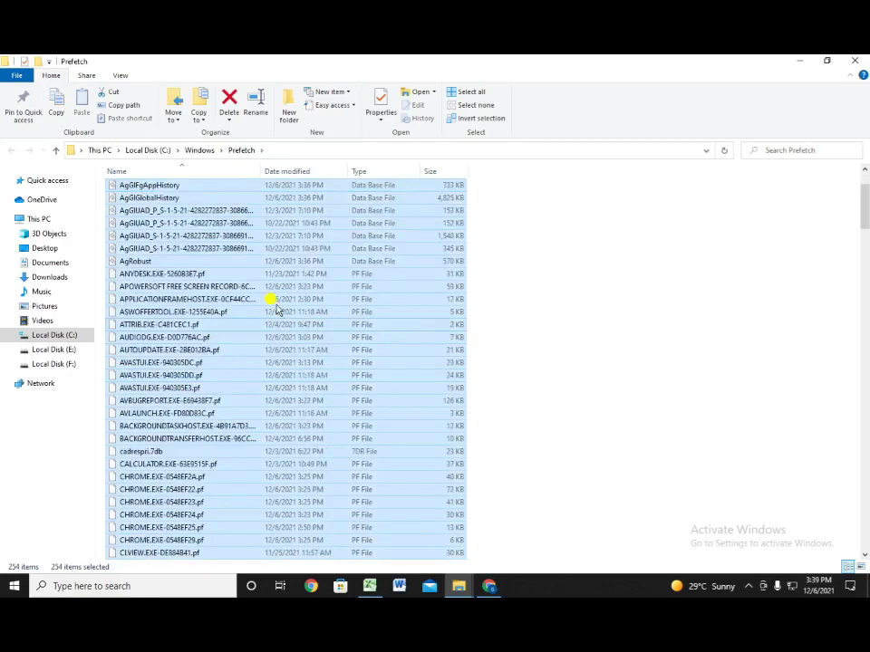
scroll(281, 304, "down", 20)
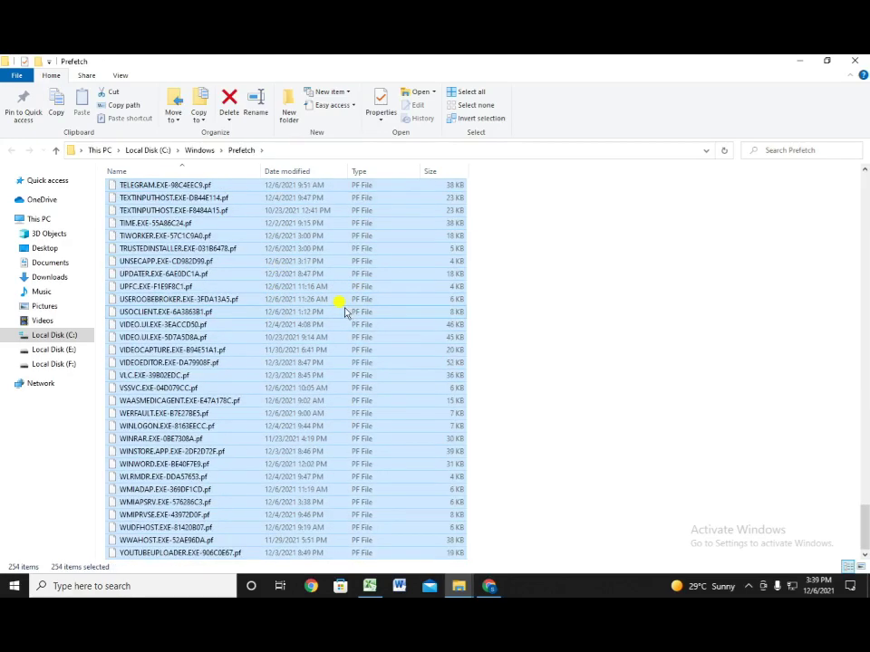
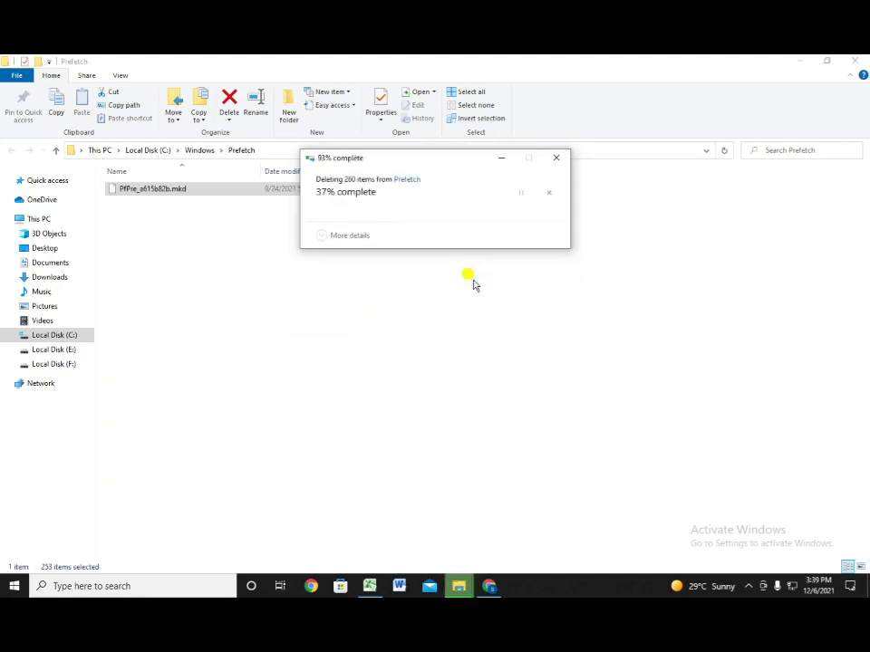
- Try to delete the remaining PfPre_a615b82b.mkd file, retrying once, and minimize the Prefetch folder window
right_click(267, 192)
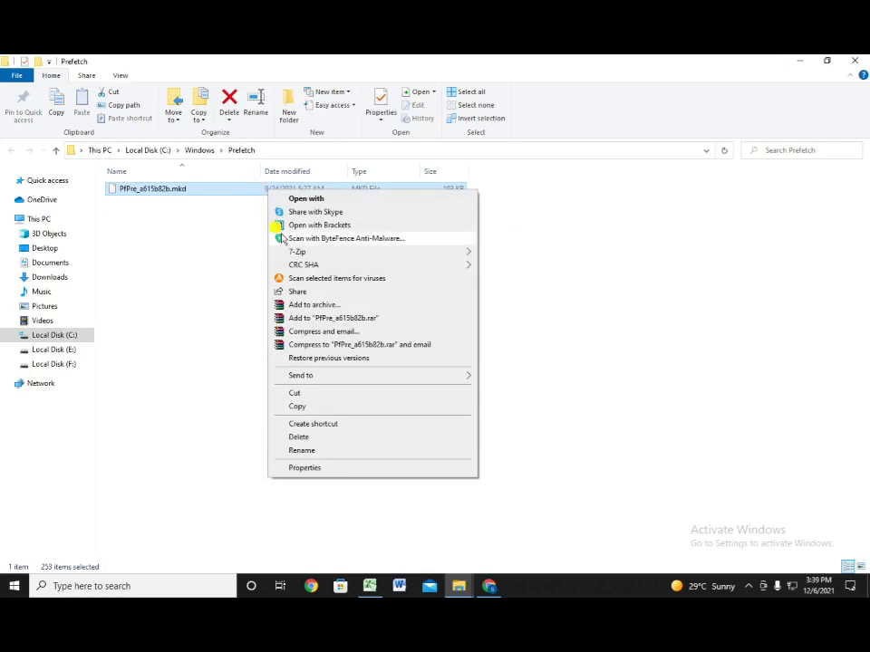
left_click(322, 439)
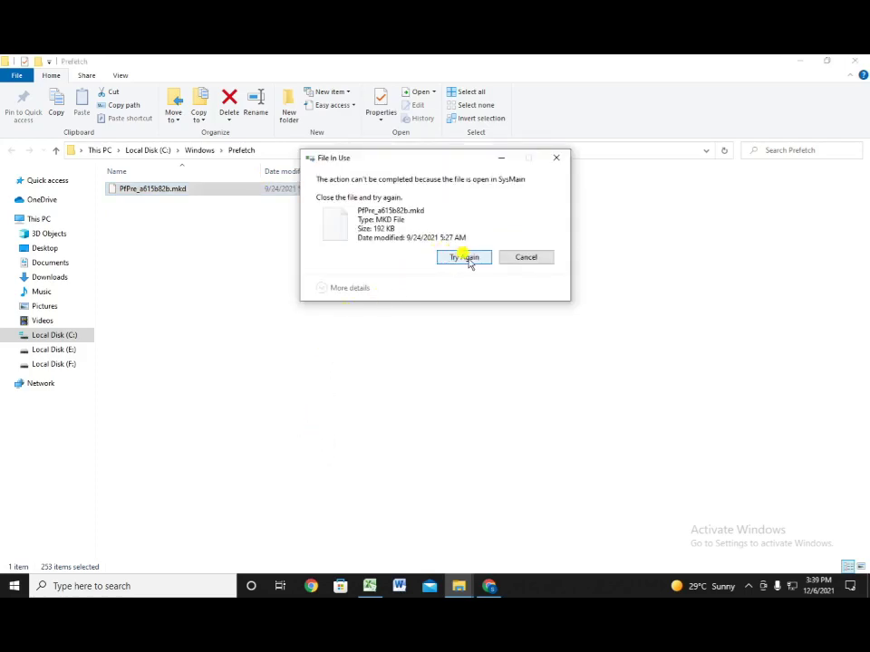
left_click(462, 257)
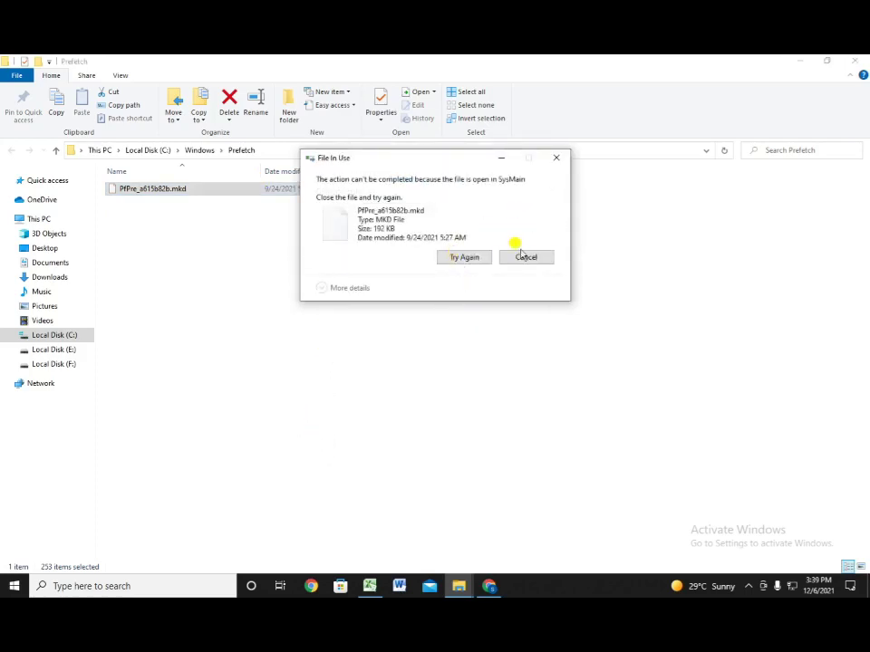
left_click(558, 163)
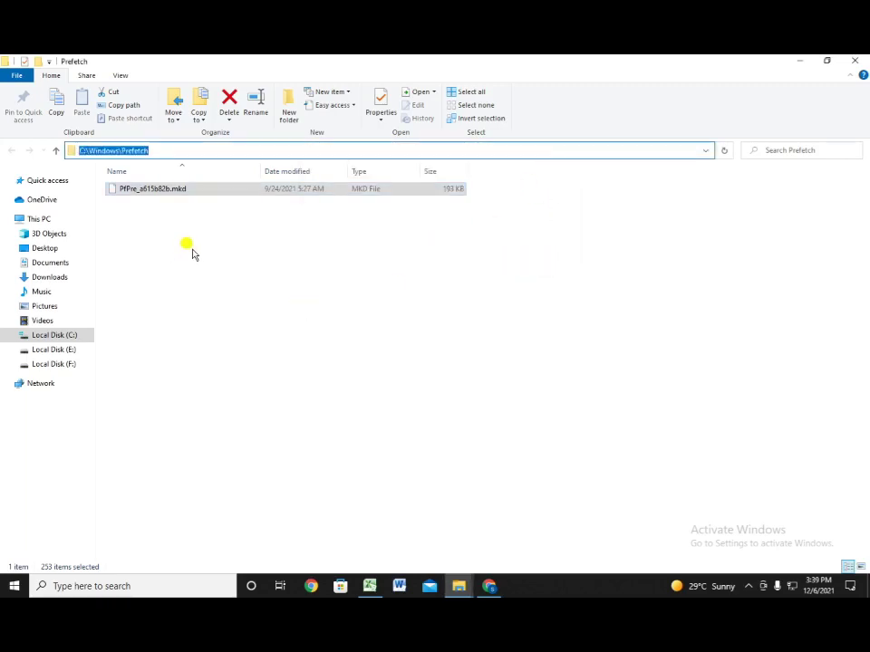
left_click(798, 61)
left_click(390, 254)
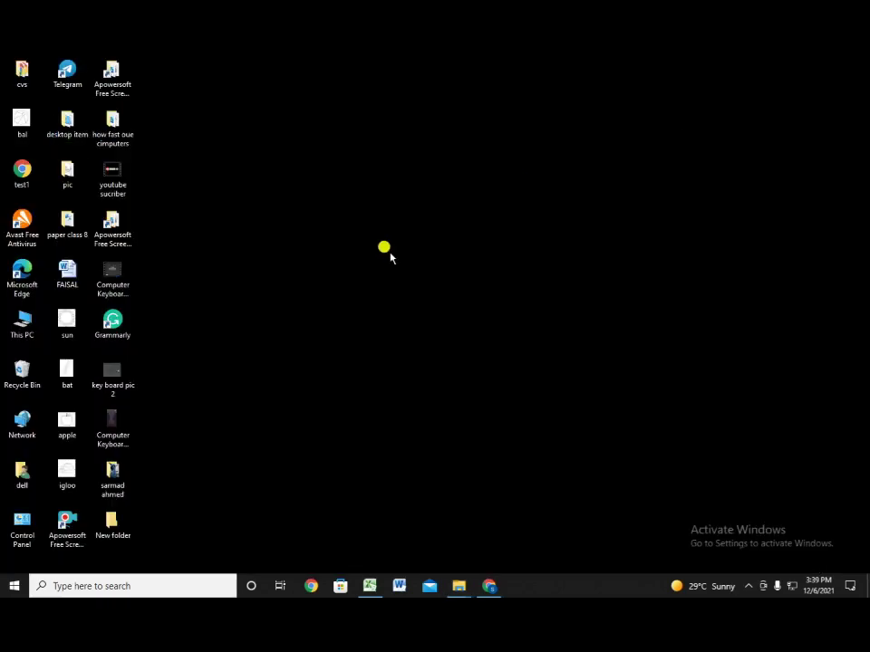